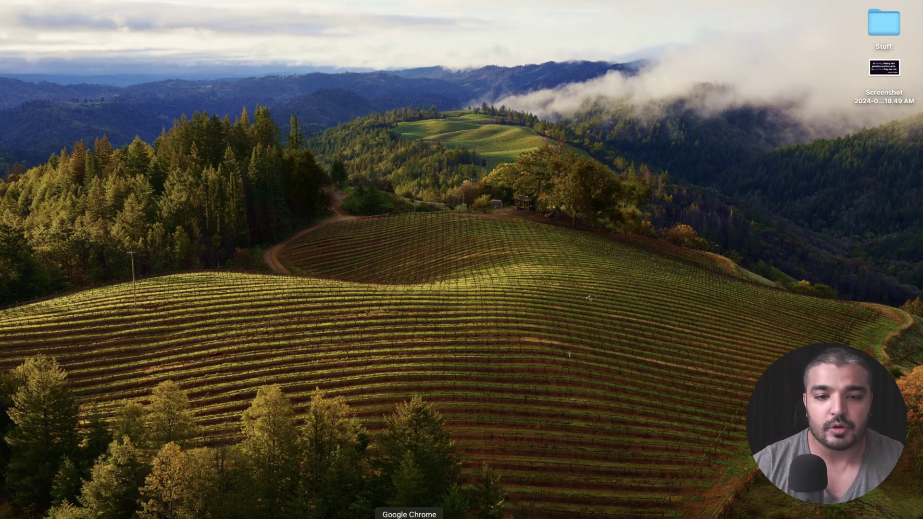
- Switch to Google Chrome and open the "ChatGPT on your desktop" page from the OpenAI homepage
left_click(408, 517)
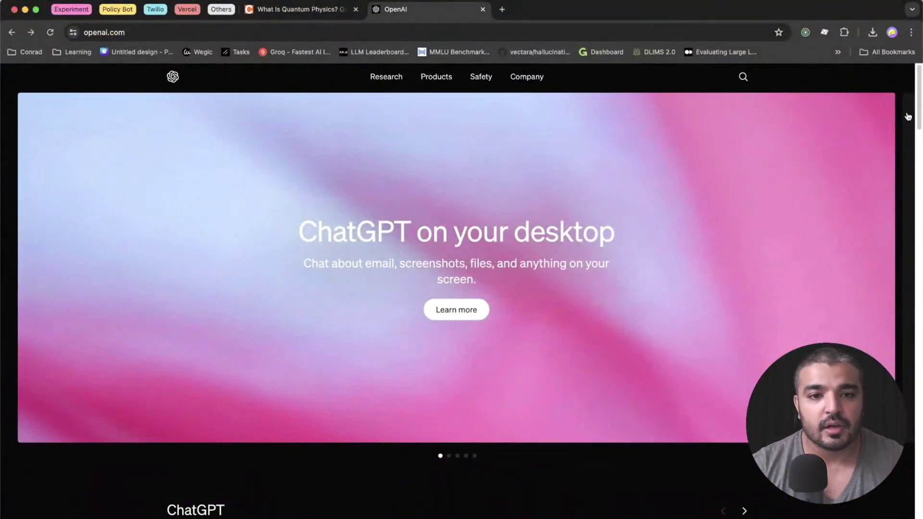
mouse_move(919, 104)
left_mouse_down()
mouse_move(920, 274)
mouse_move(920, 97)
left_mouse_up()
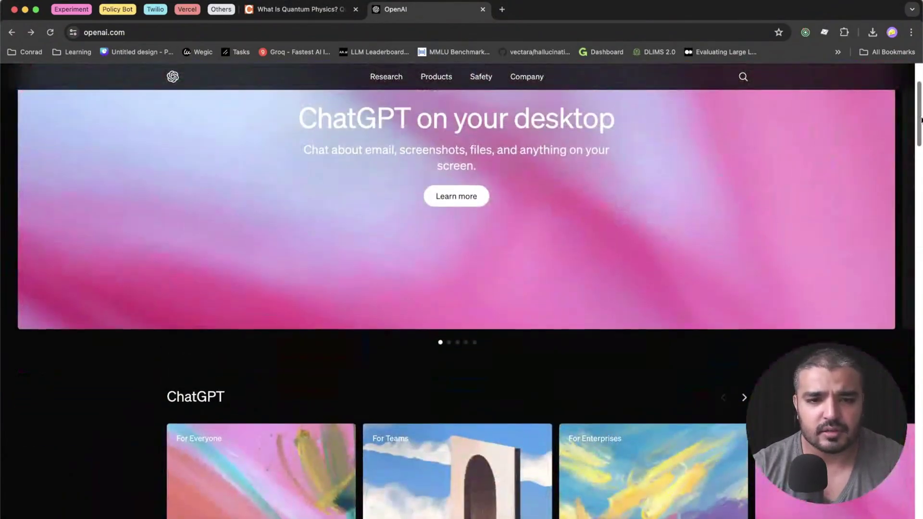
left_click(445, 316)
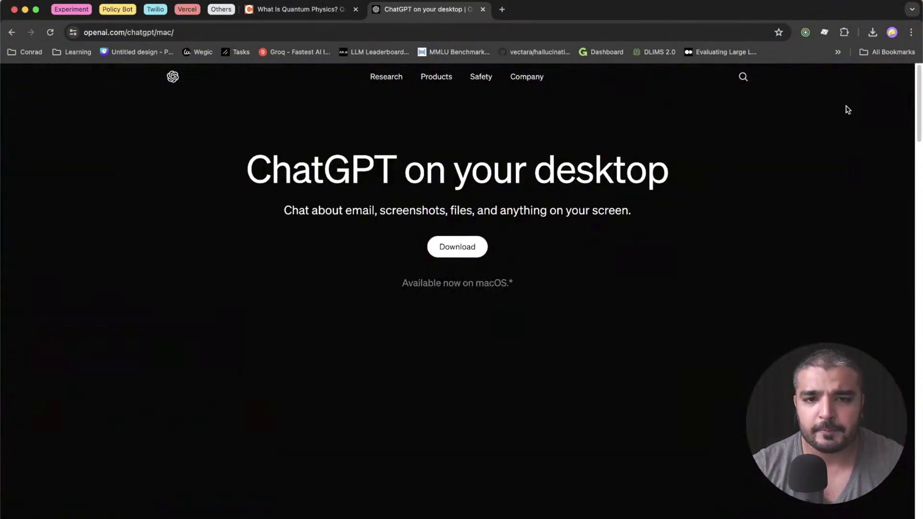
- Read the desktop app's availability note near the page end at 175% zoom, and close the page and minimize the browser
left_click_drag(919, 88, 921, 412)
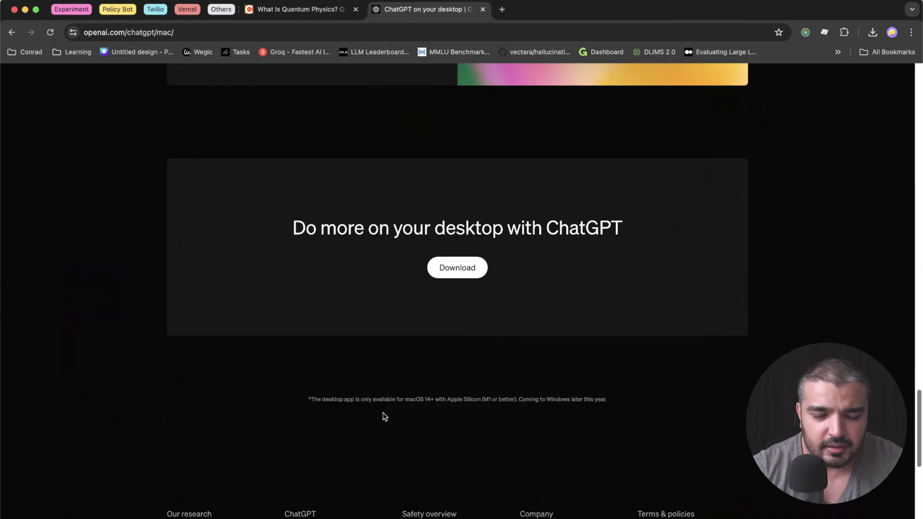
left_click(911, 32)
left_click(882, 230)
left_click(882, 229)
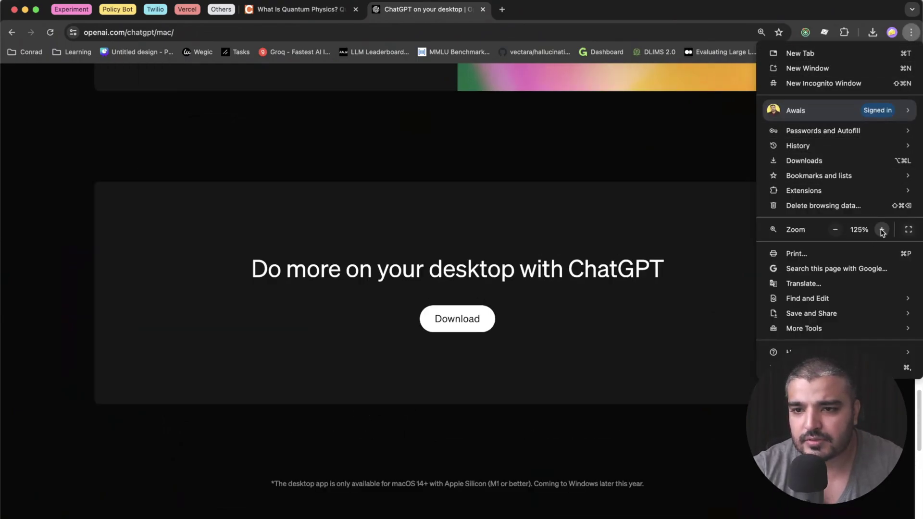
left_click(882, 229)
left_click(881, 229)
left_click(659, 283)
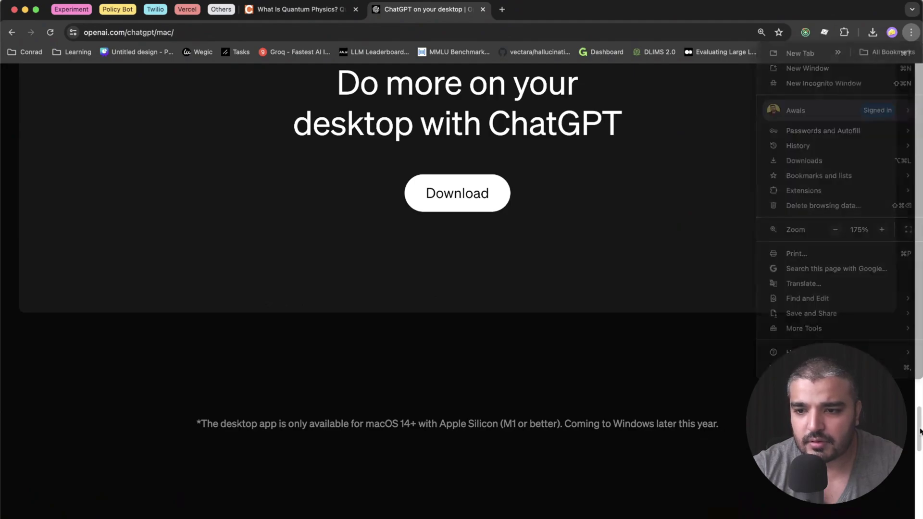
scroll(917, 455, "down", 5)
left_click_drag(917, 455, 918, 446)
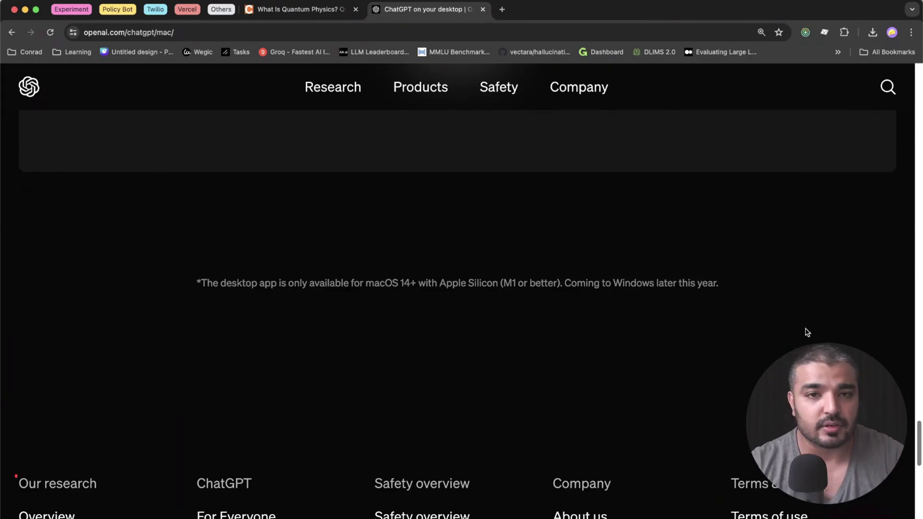
left_click(481, 9)
left_click(25, 10)
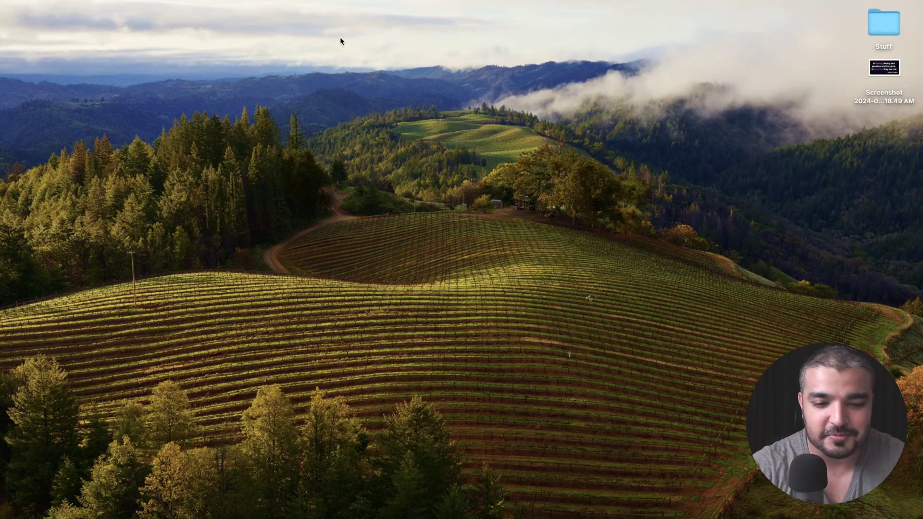
- Send "hello" to ChatGPT from its desktop quick-message bar and close the chat window
key("alt+space")
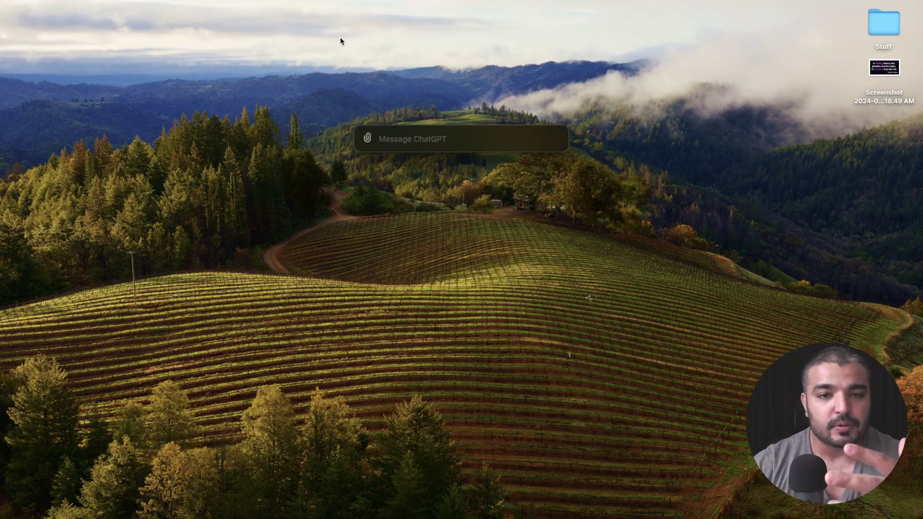
type("hello")
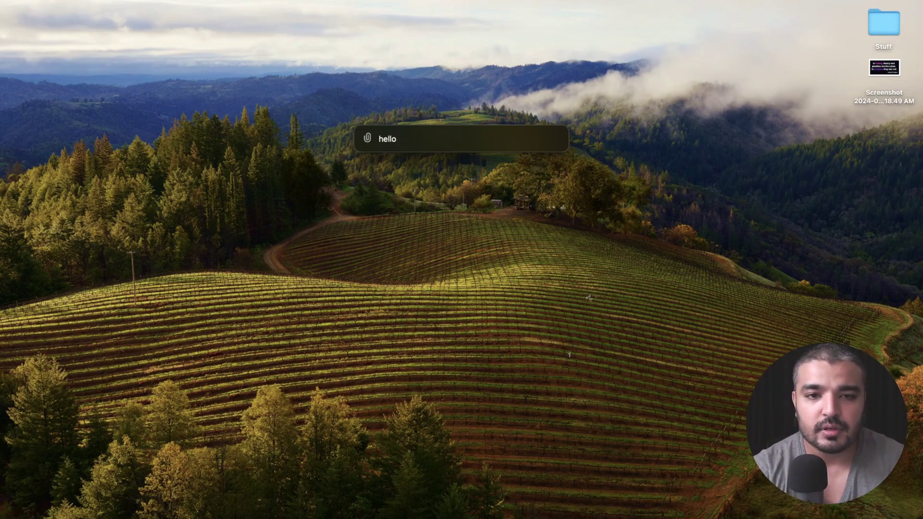
key("Return")
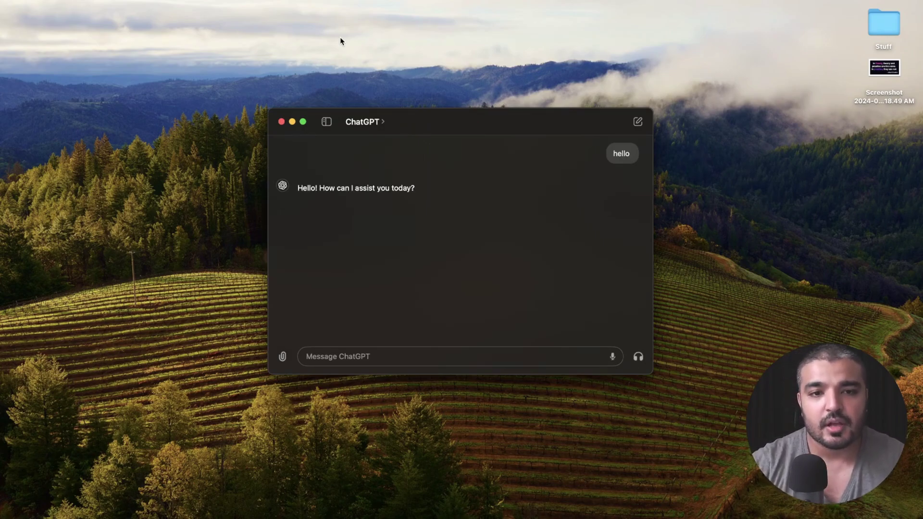
left_click(281, 122)
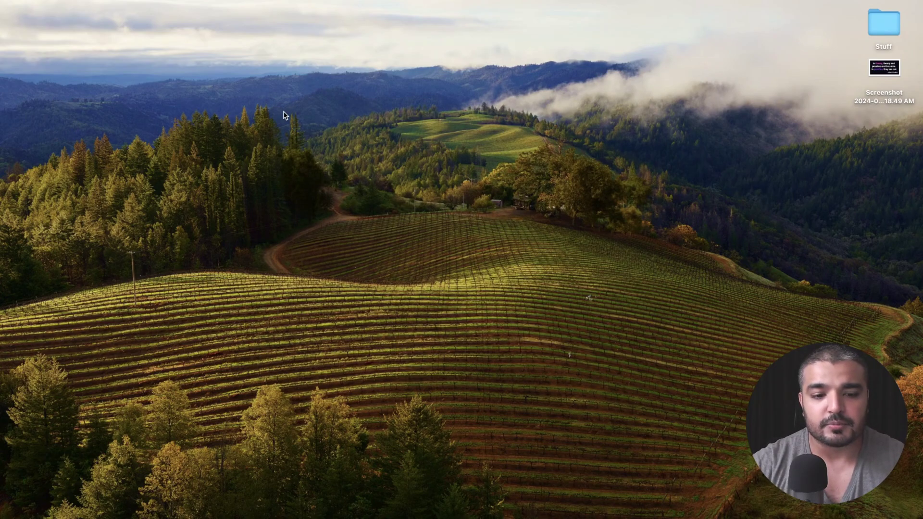
- Start a new ChatGPT quick message, allow camera access, and attach a photo taken with the webcam
key("alt+space")
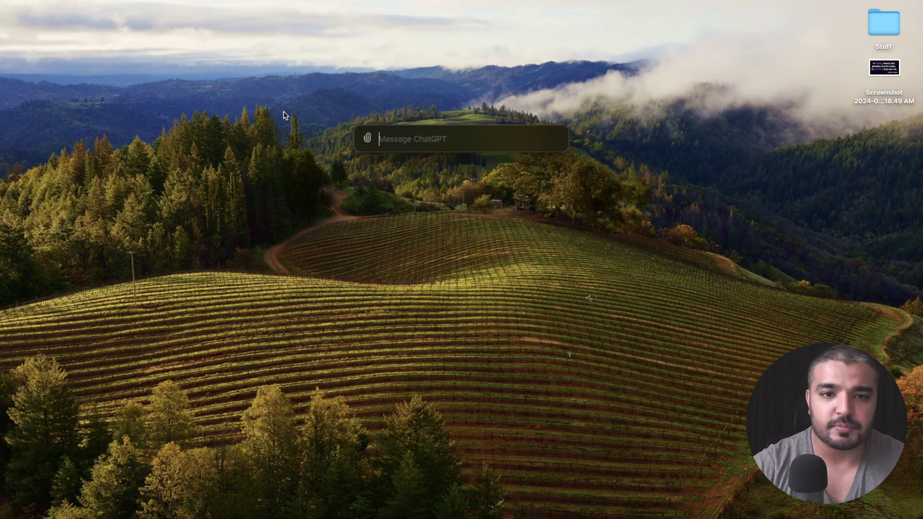
left_click(368, 138)
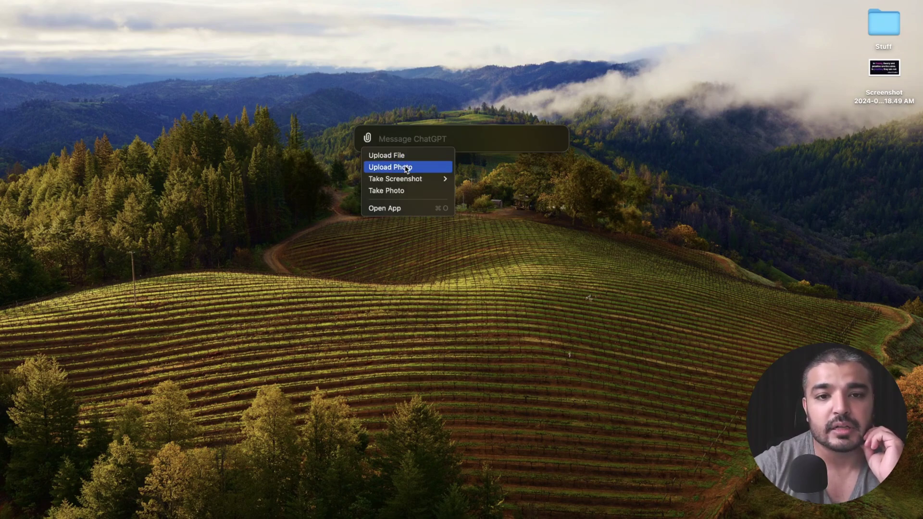
mouse_move(406, 180)
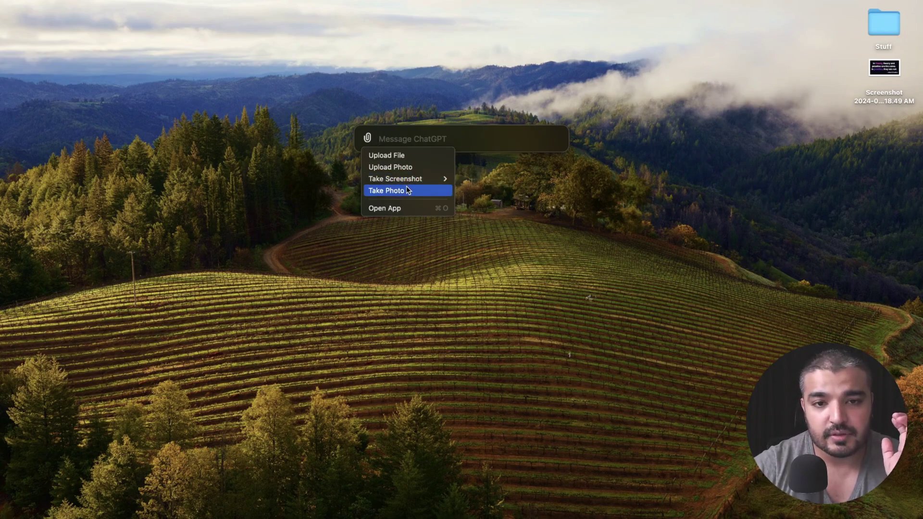
left_click(406, 189)
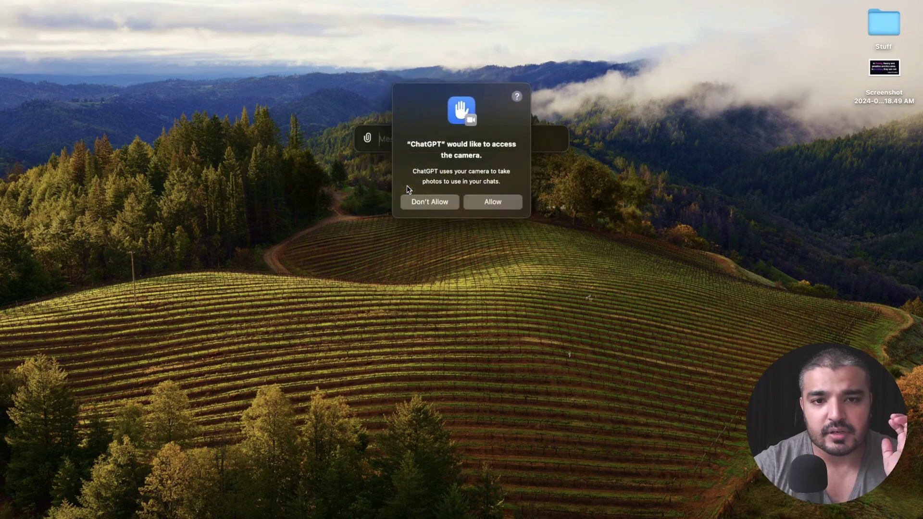
left_click(493, 203)
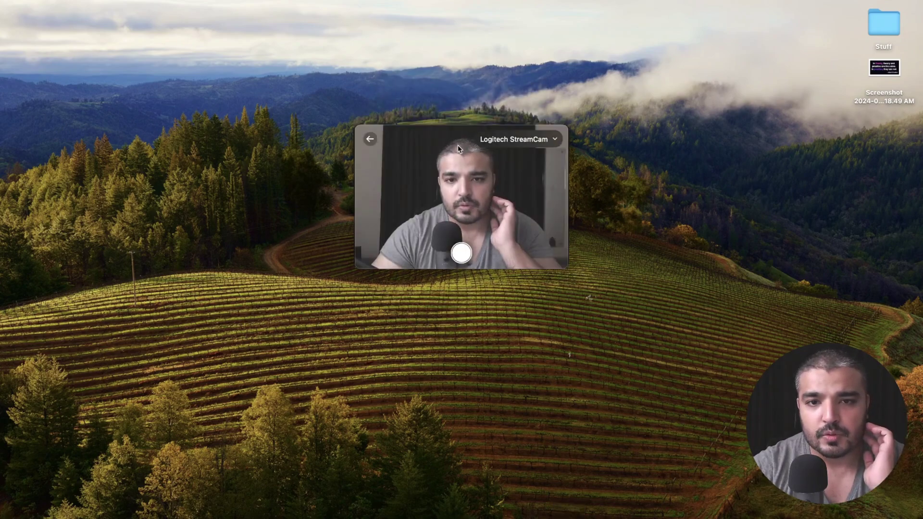
left_click(460, 253)
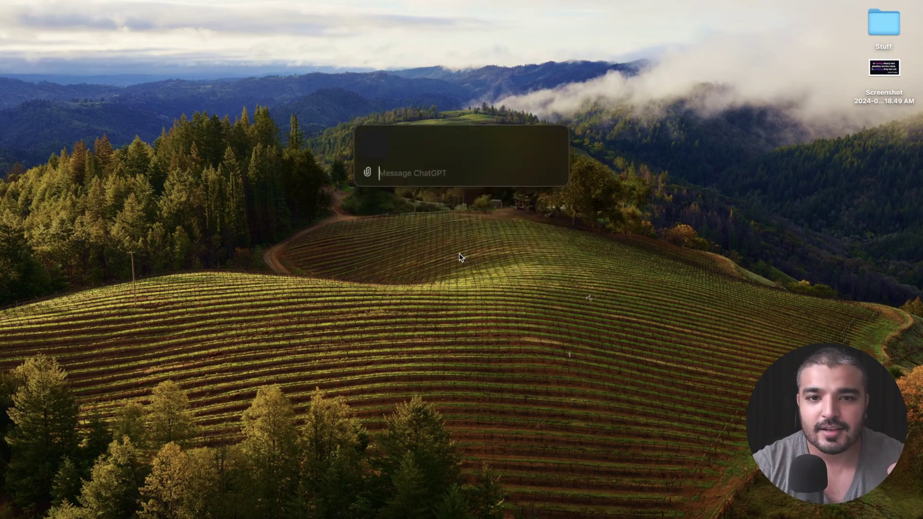
- Ask "what do you see in the picture" about the attached photo and close the chat window
type("wha")
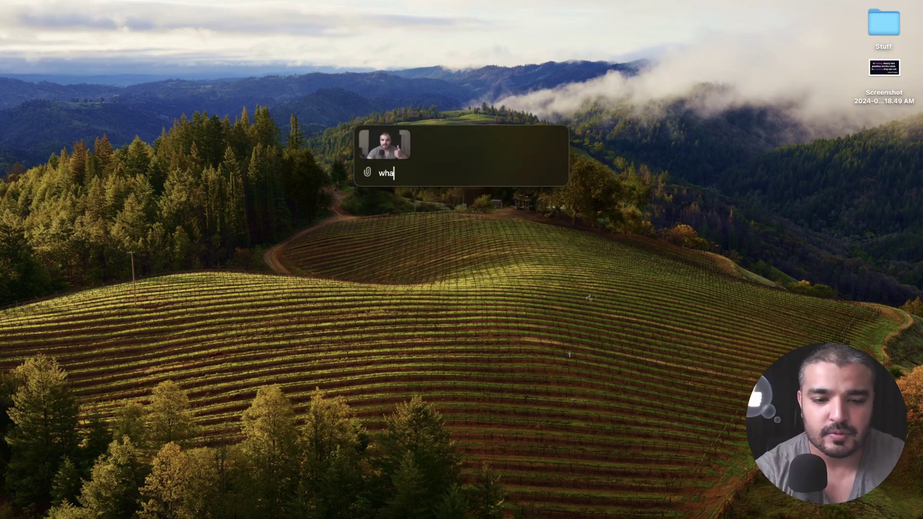
type("t do you see")
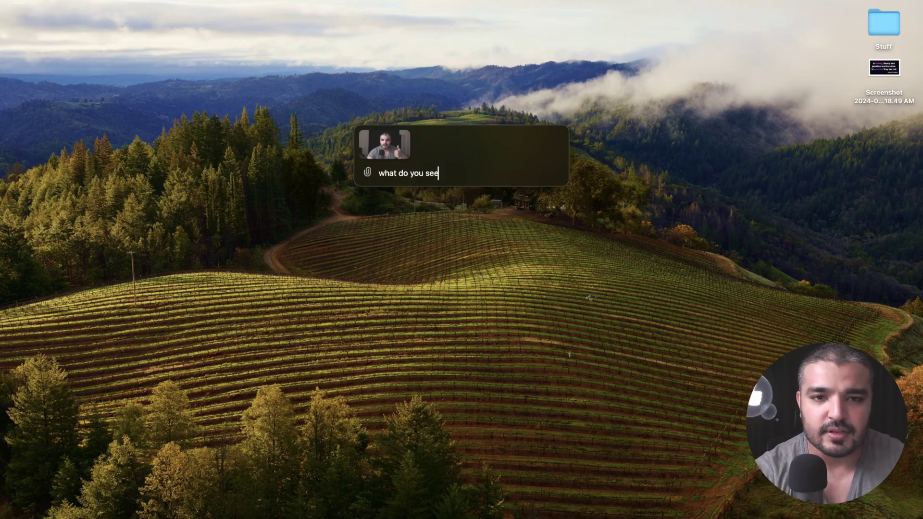
type(" in the pict")
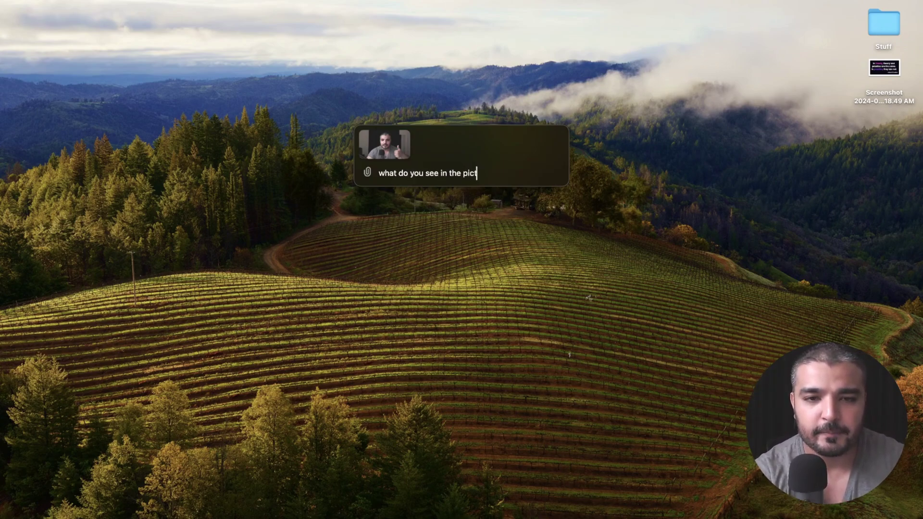
type("ure")
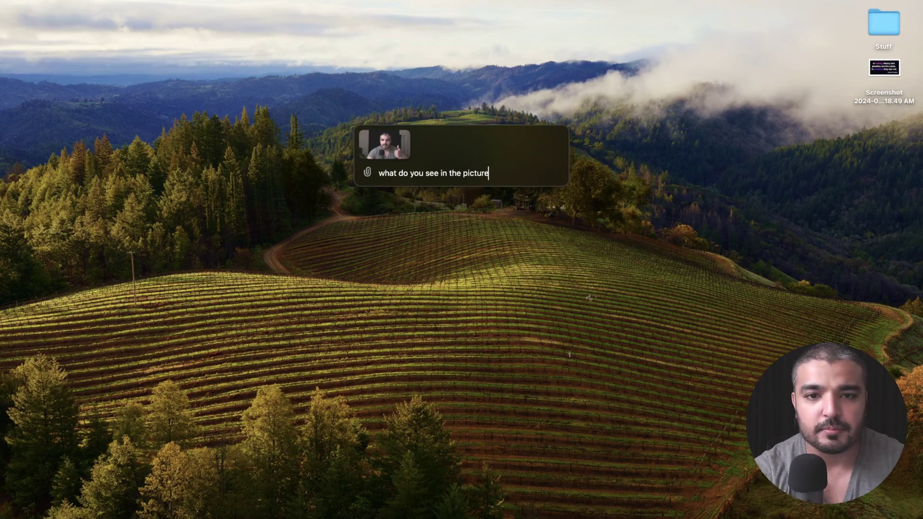
key("Return")
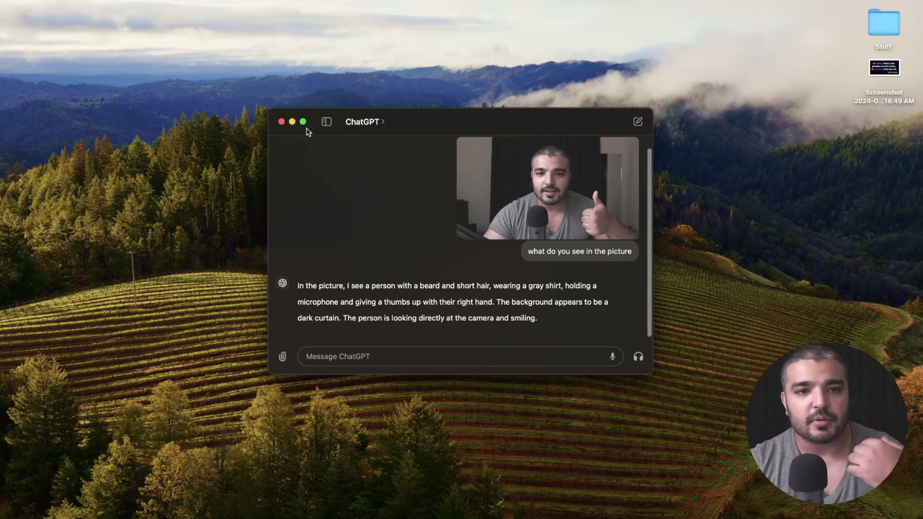
left_click(282, 121)
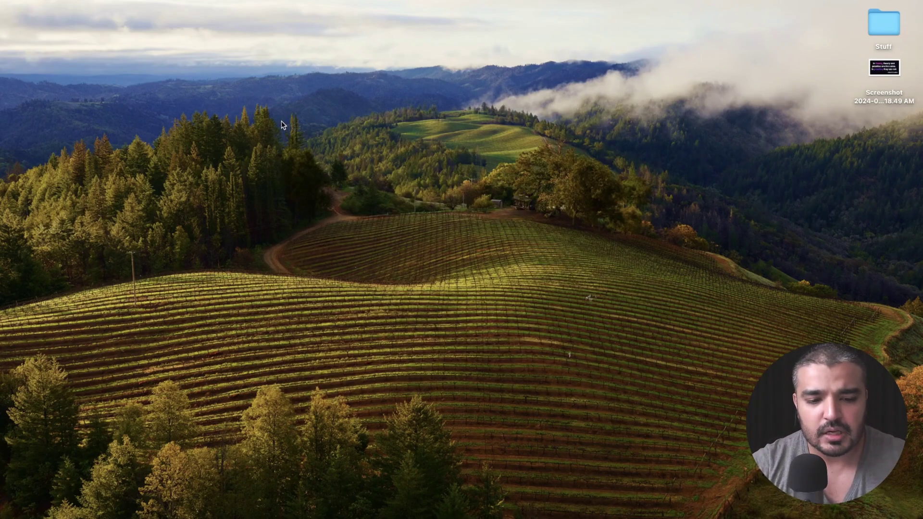
- Open the screenshot image saved on the desktop and examine its quote
key("alt+space")
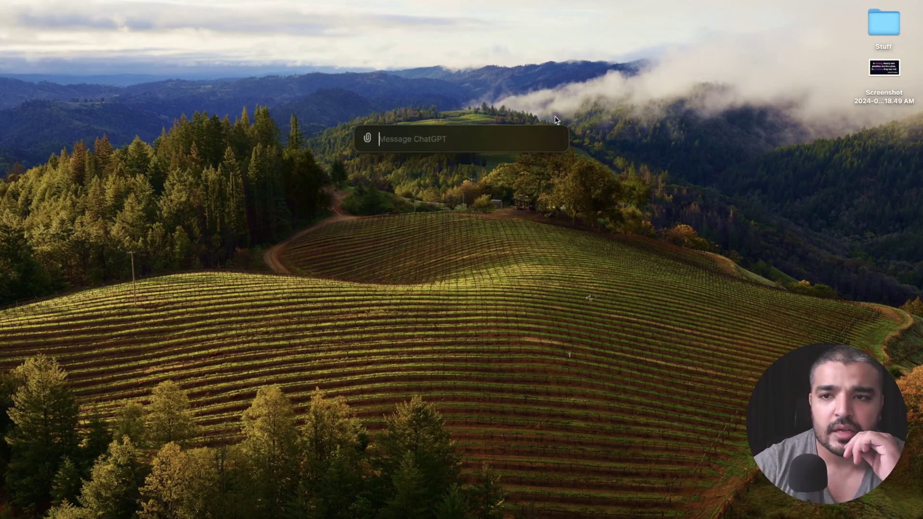
left_click(876, 72)
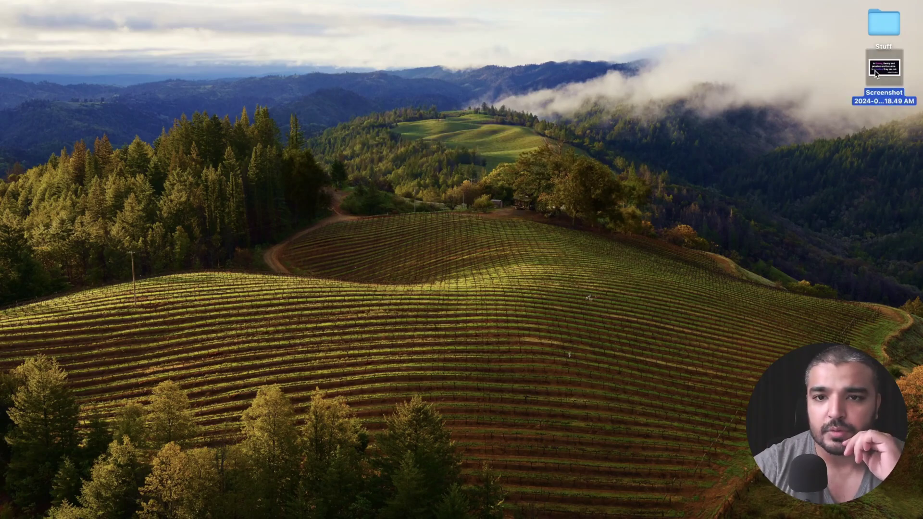
double_click(876, 73)
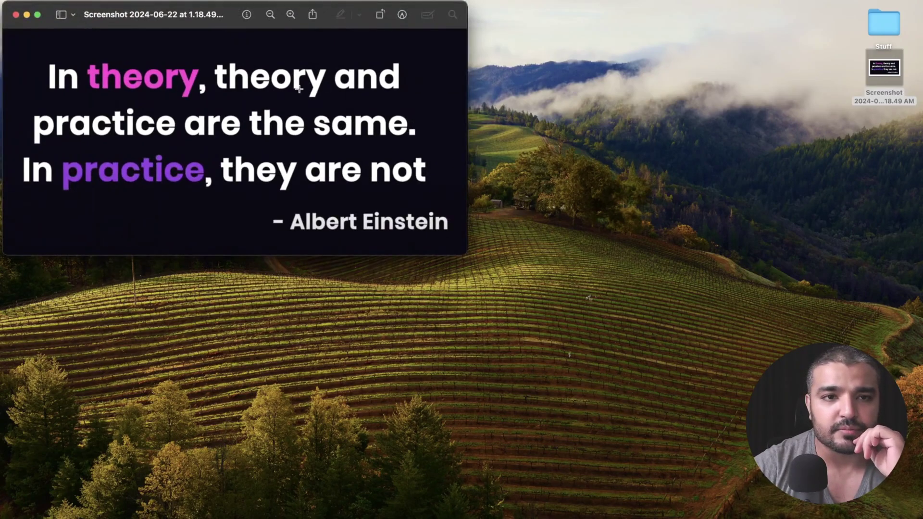
left_click_drag(336, 29, 537, 144)
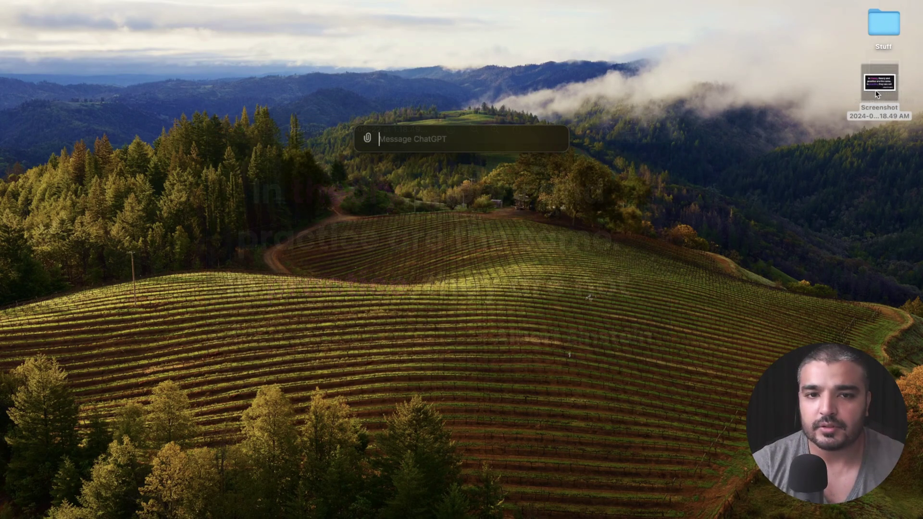
- Attach the desktop screenshot file to a ChatGPT quick message and send "can you tell me what this picture says"
left_click_drag(876, 94, 498, 139)
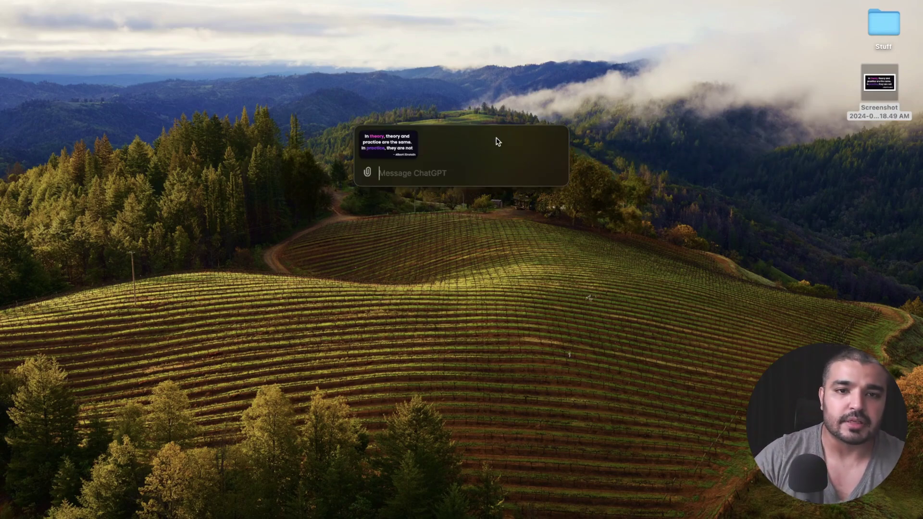
type("can you tell me what this picture says")
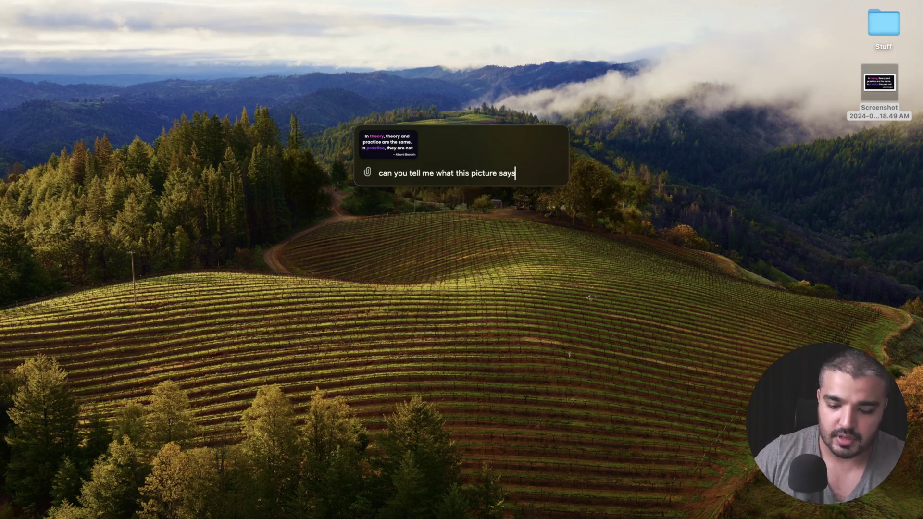
key("Return")
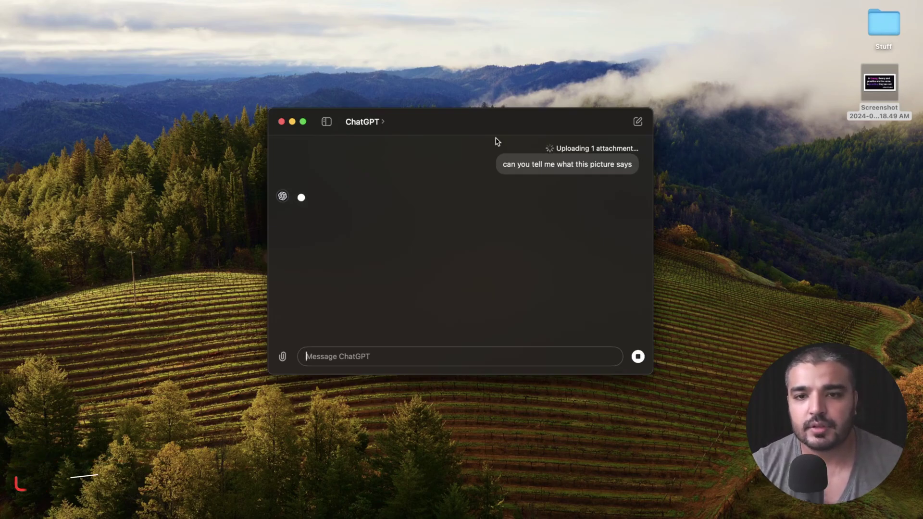
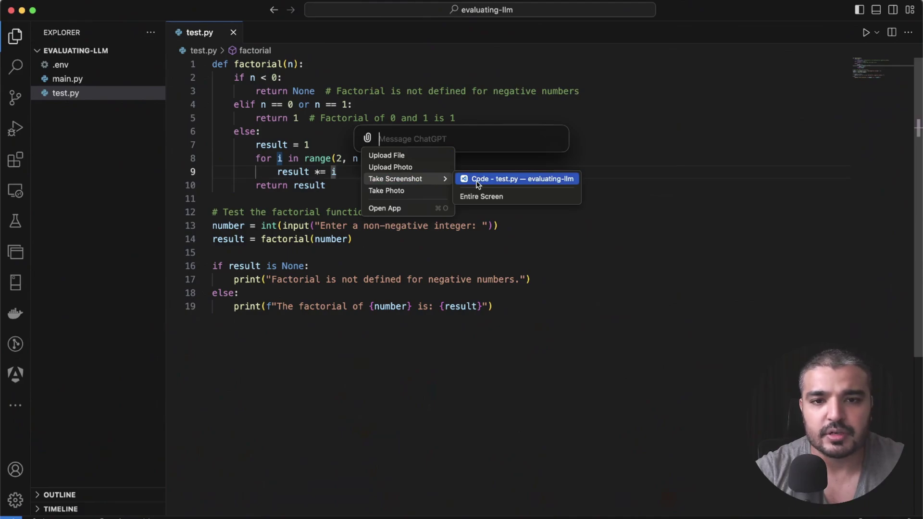
- Attach a screenshot of the Code window showing test.py to the quick message and send "can you optimize the code"
left_click(517, 179)
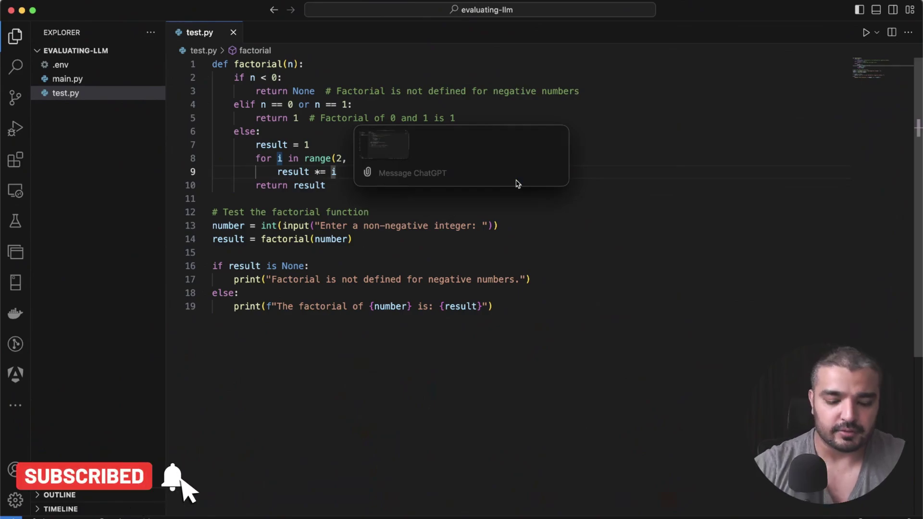
type("can you")
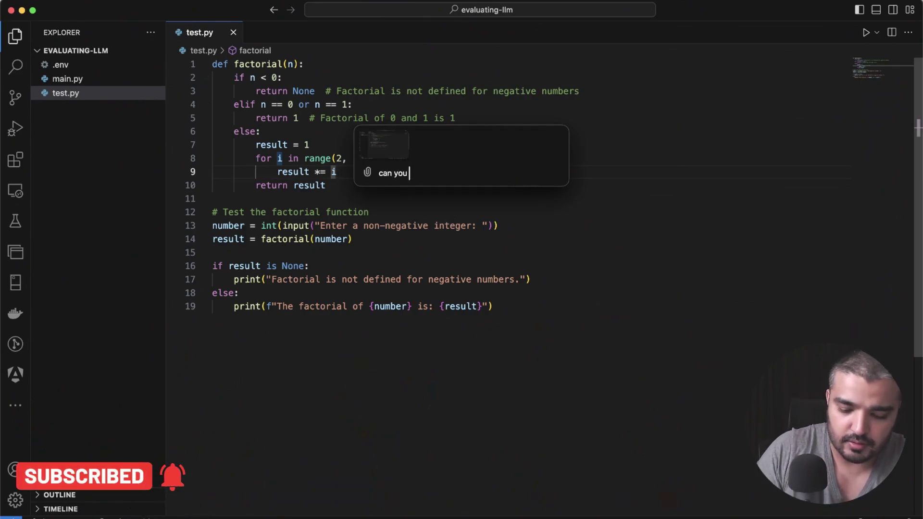
type(" optimize t")
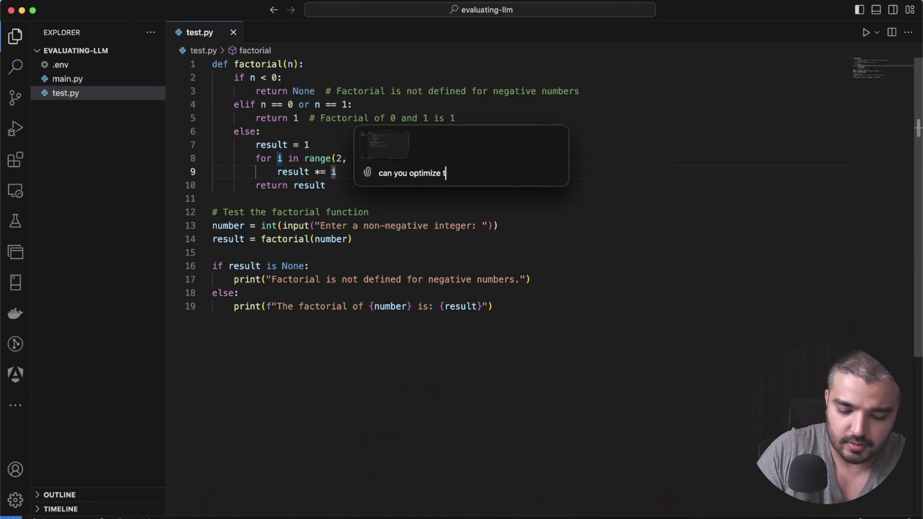
type("he code")
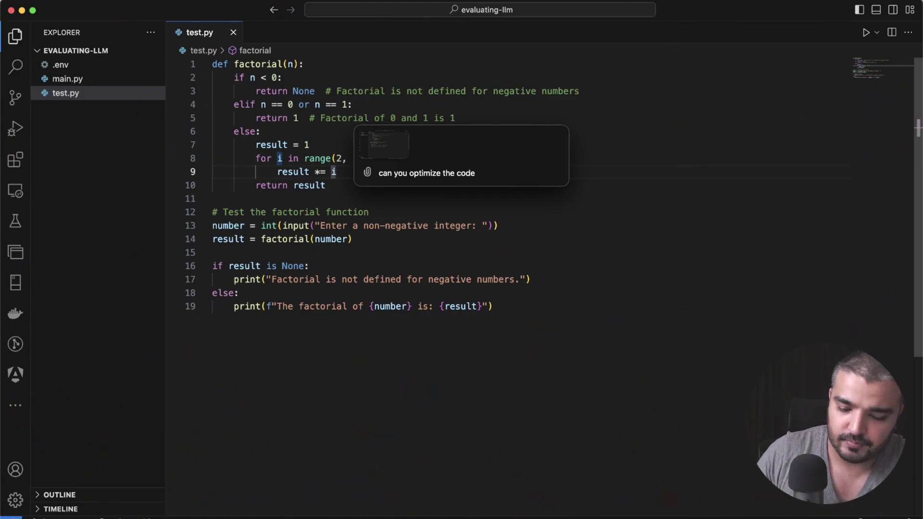
key("Return")
- Examine ChatGPT's optimized factorial code, its number input line and the explanation of the changes
left_click_drag(414, 106, 506, 106)
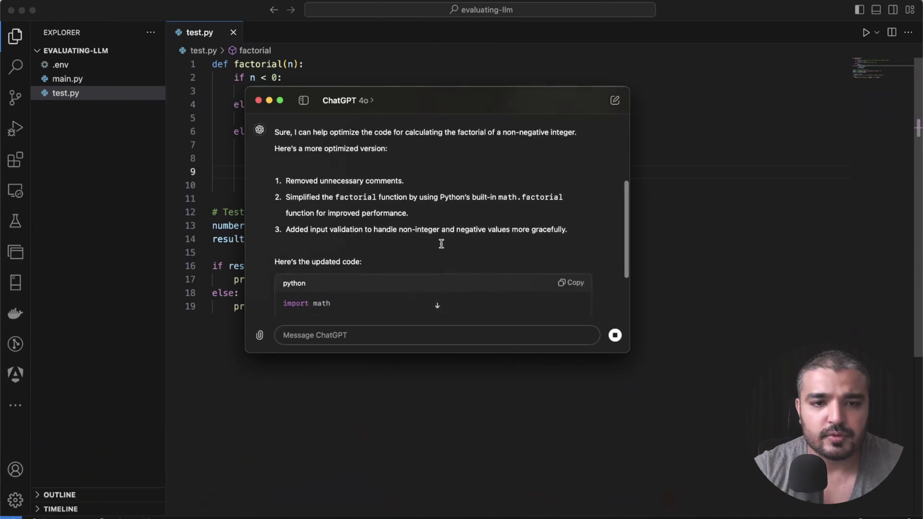
left_click_drag(629, 220, 629, 247)
left_click_drag(473, 286, 282, 140)
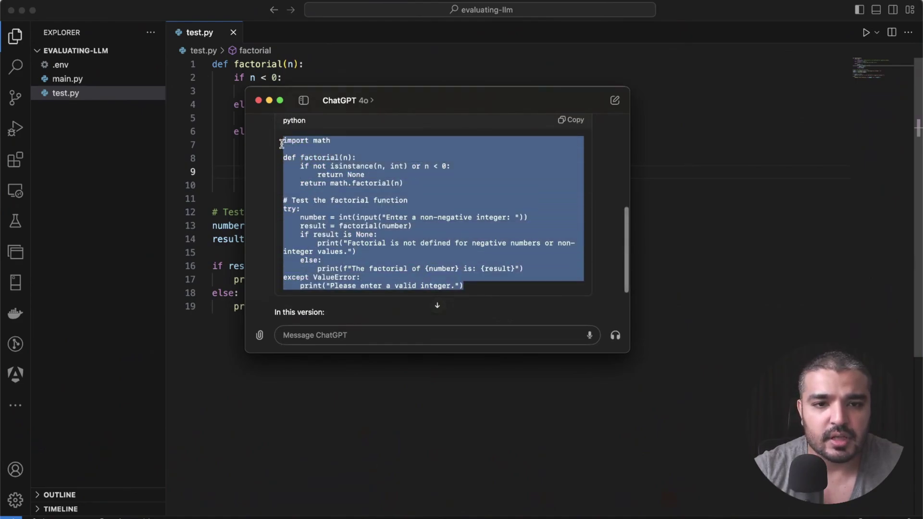
left_click(416, 181)
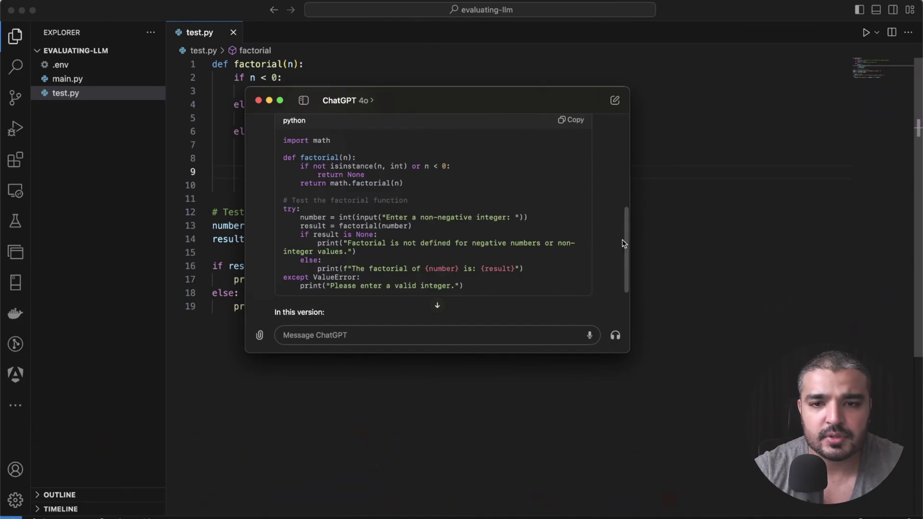
left_click_drag(544, 219, 292, 215)
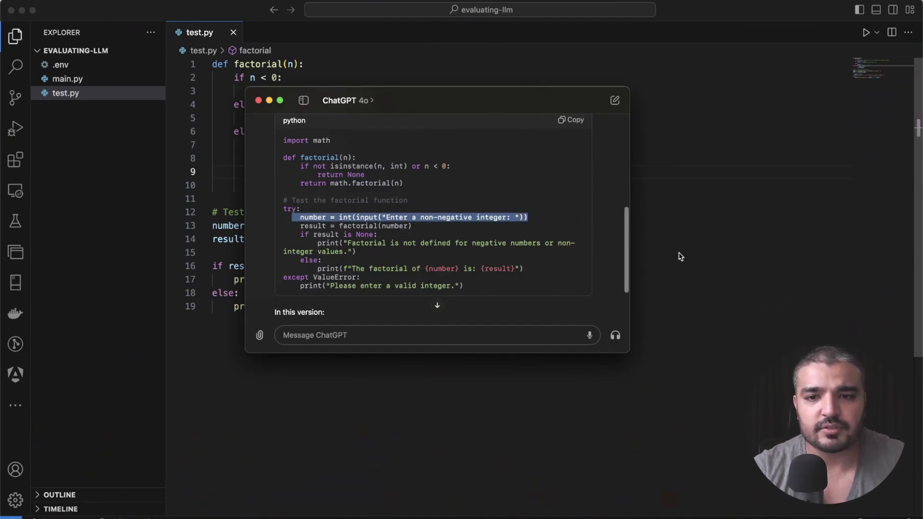
scroll(628, 254, "down", 2)
scroll(628, 254, "down", 3)
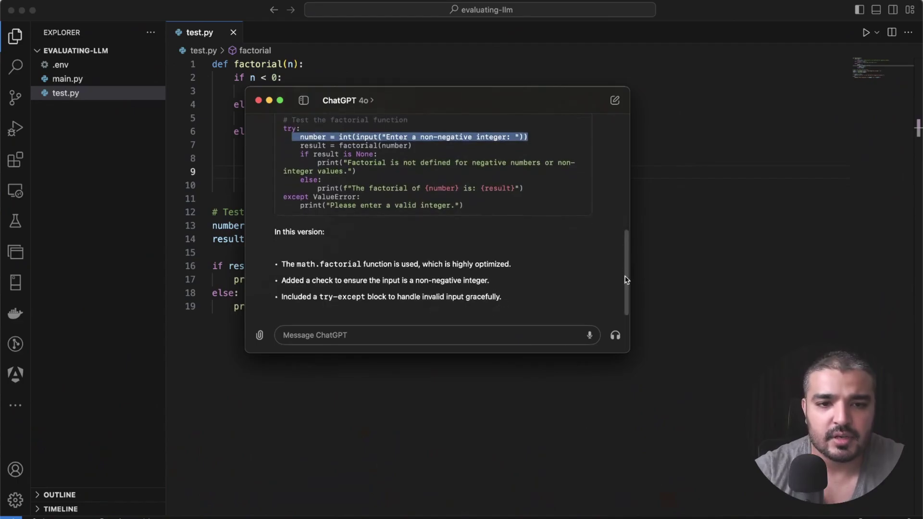
left_click_drag(527, 298, 284, 250)
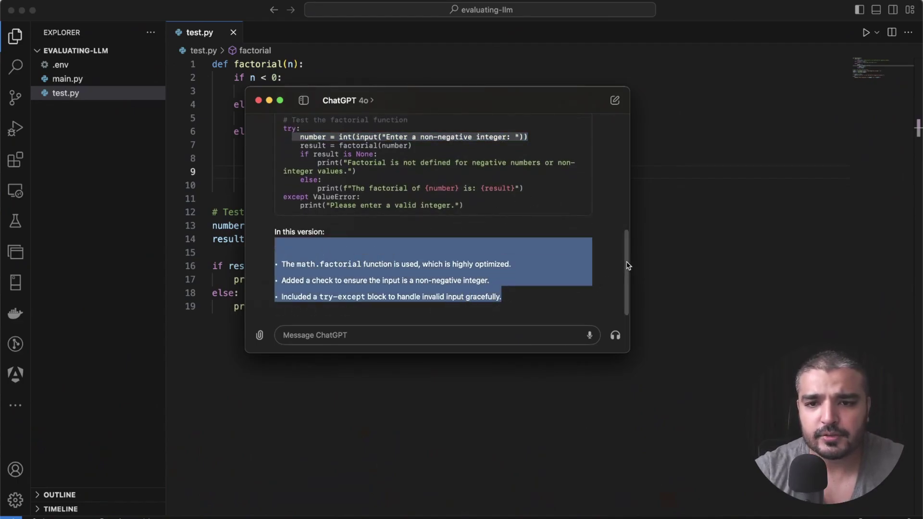
scroll(630, 226, "up", 3)
scroll(630, 245, "up", 2)
- Copy the optimized Python code from the reply, replace the entire contents of test.py with it, and save the file
left_click(567, 158)
left_click(708, 171)
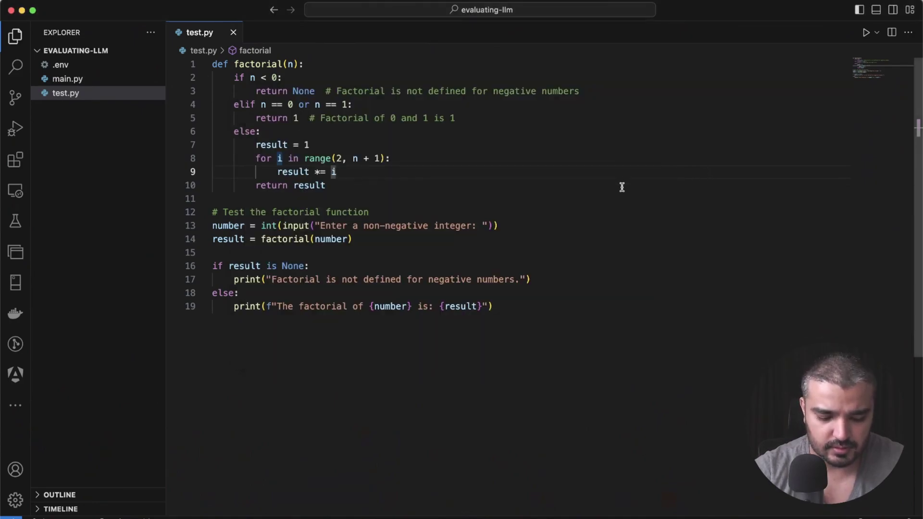
key("super+a")
key("super+v")
left_click(644, 169)
key("super+s")
- Examine the factorial function, its call and the number input line in the pasted code of test.py
left_click(256, 91)
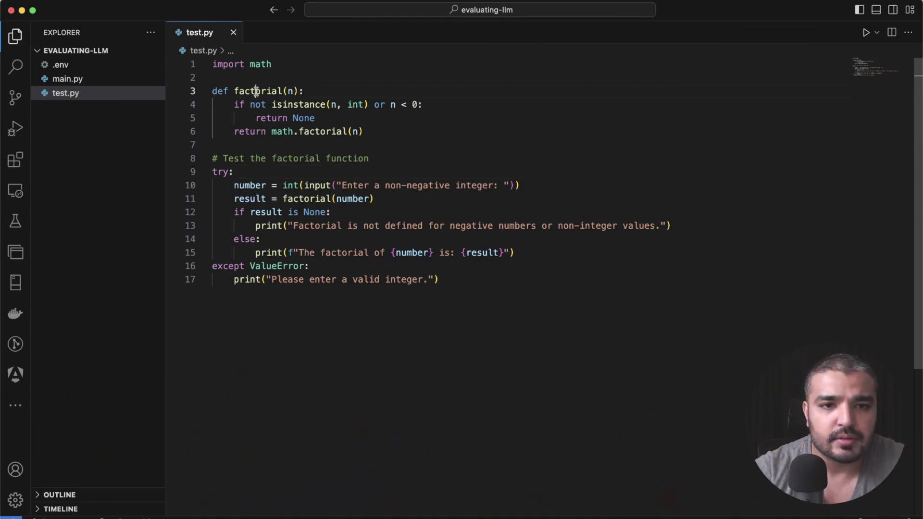
double_click(256, 91)
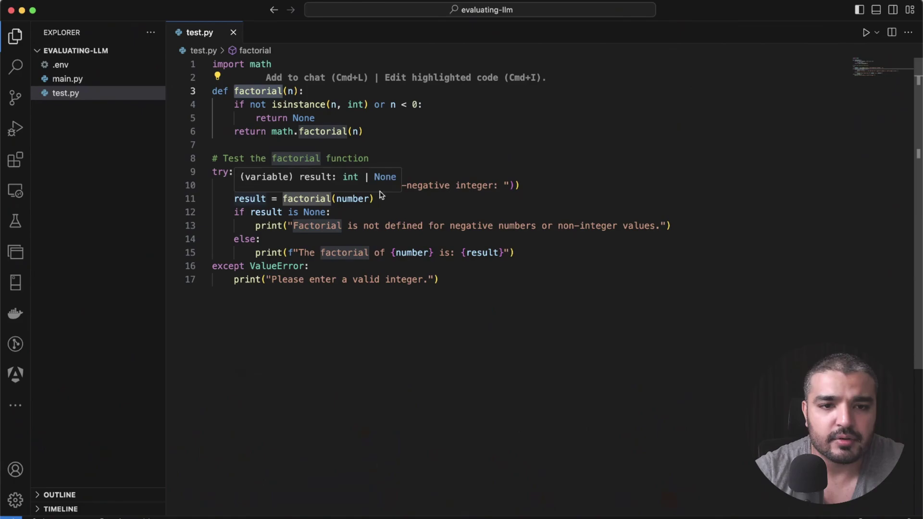
left_click_drag(397, 198, 232, 198)
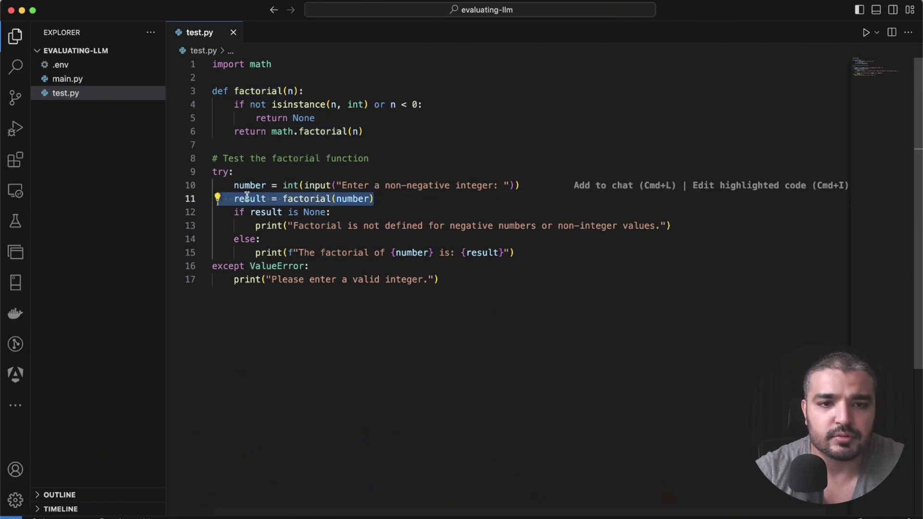
left_click_drag(520, 186, 211, 189)
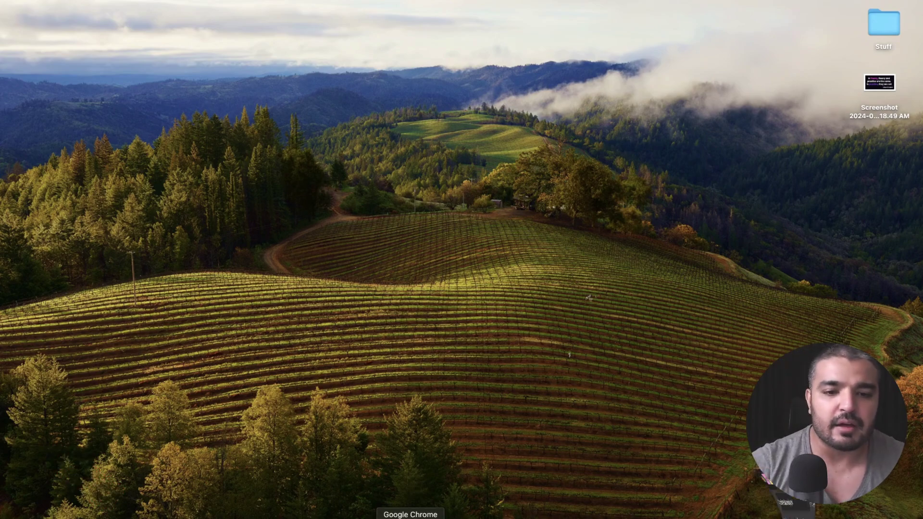
- Switch to Google Chrome and copy the first two paragraphs under "The Origins of Quantum Physics" in the Caltech article
left_click(409, 518)
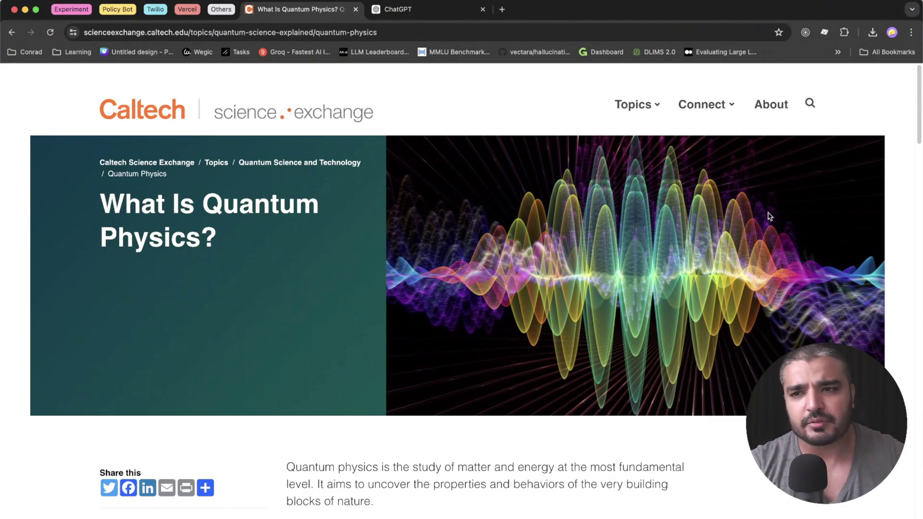
scroll(919, 104, "down", 10)
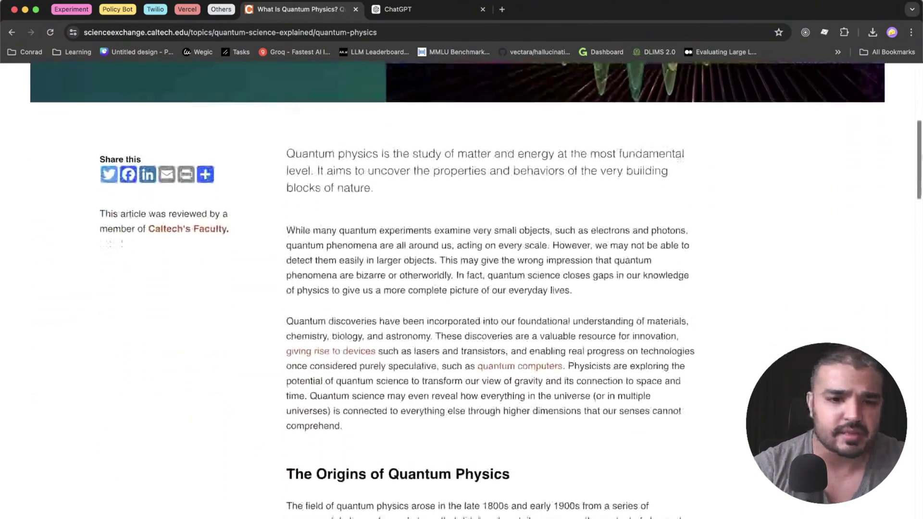
scroll(491, 289, "down", 5)
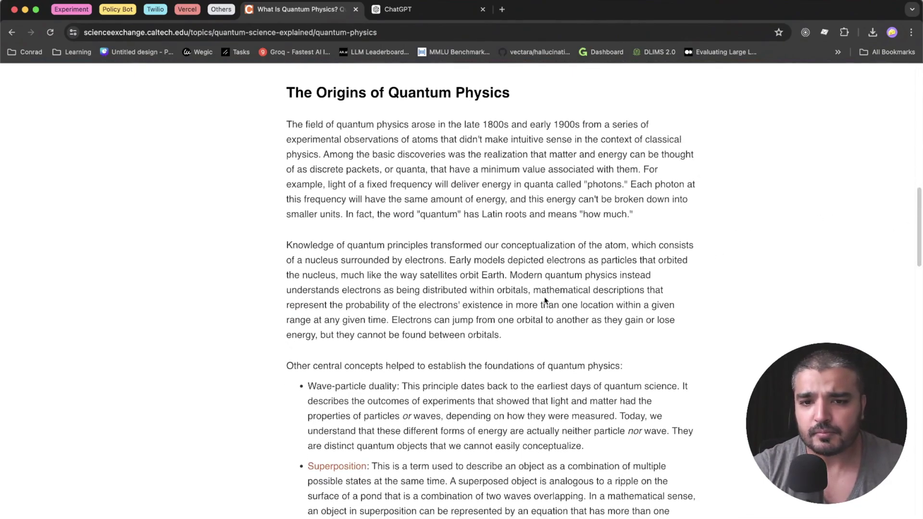
left_click_drag(526, 346, 282, 128)
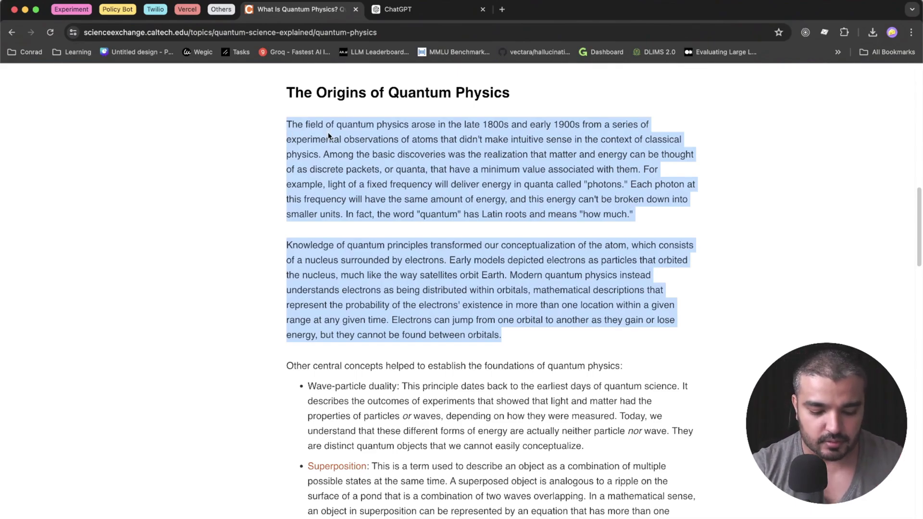
- Send a ChatGPT quick message reading "can you rephrase these paras - " followed by the copied paragraphs
key("alt+space")
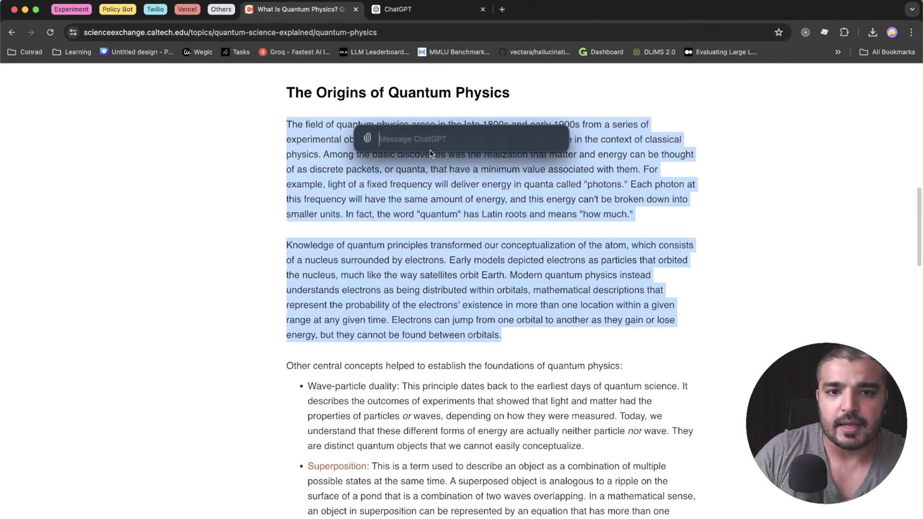
type("can ")
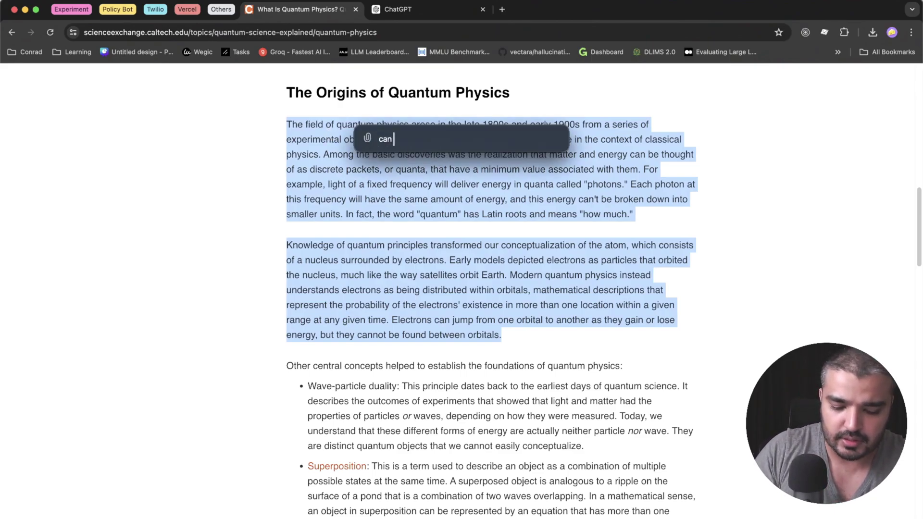
type("you rephrase")
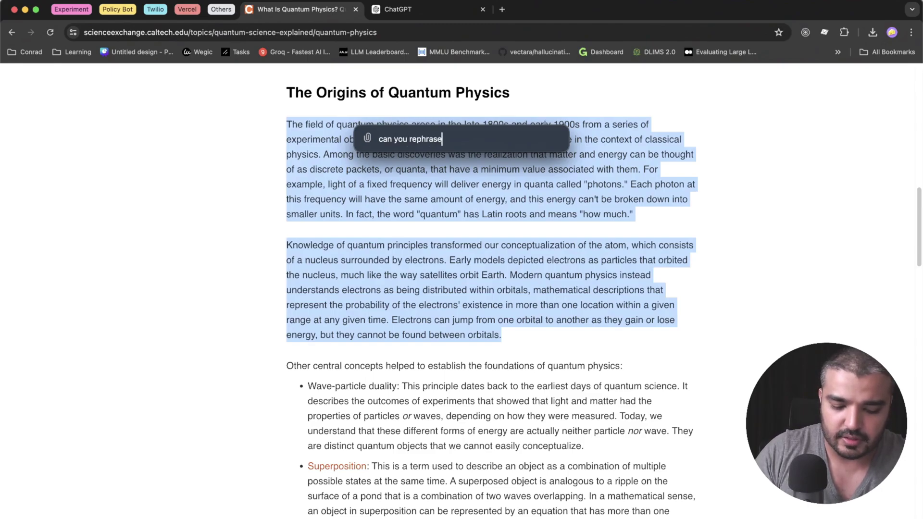
type(" these paras")
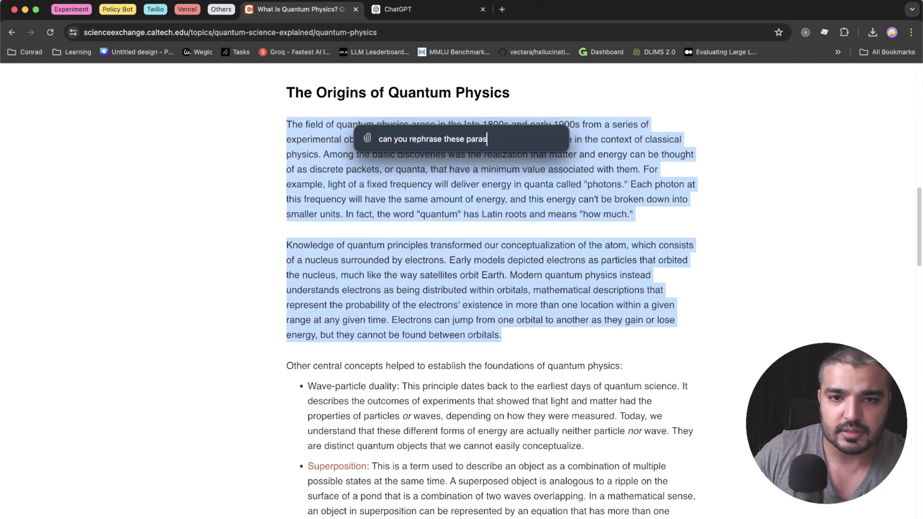
type(":")
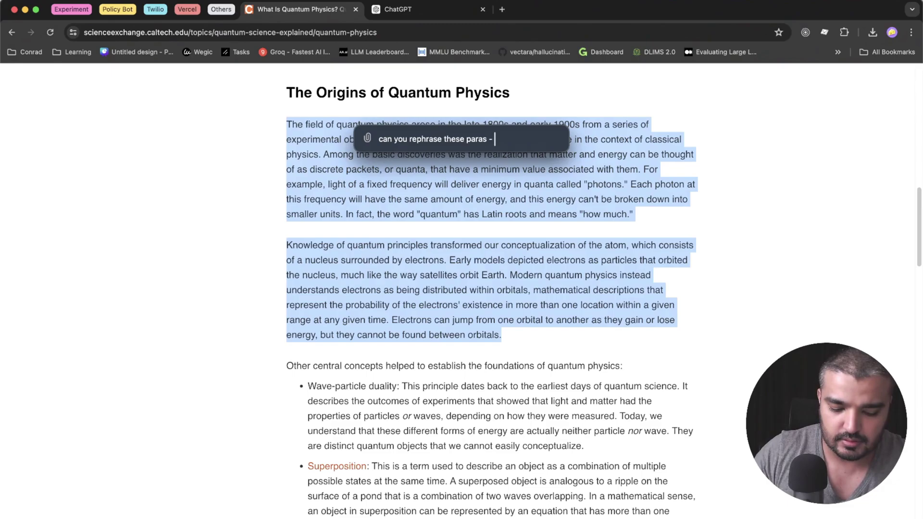
key("cmd+v")
key("Return")
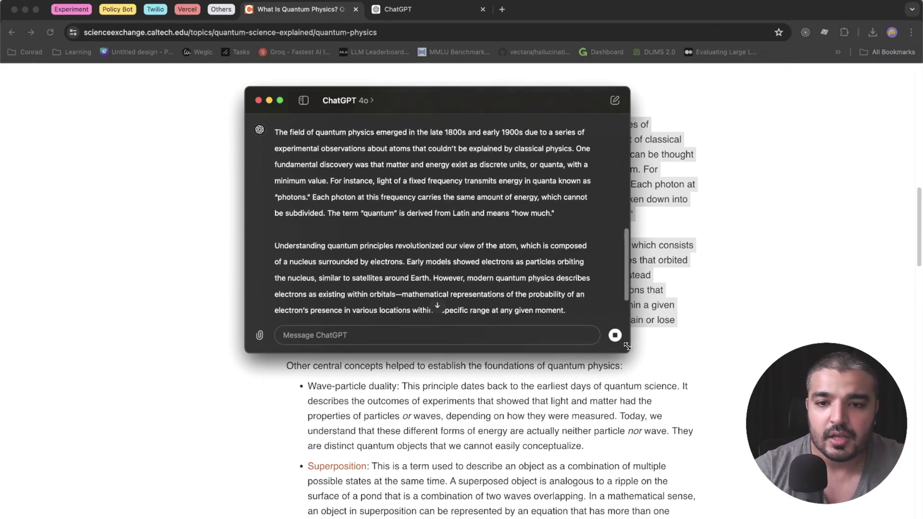
- Enlarge the ChatGPT chat window to read the rephrased paragraphs, and minimize both the browser and chat windows
left_click_drag(630, 353, 679, 418)
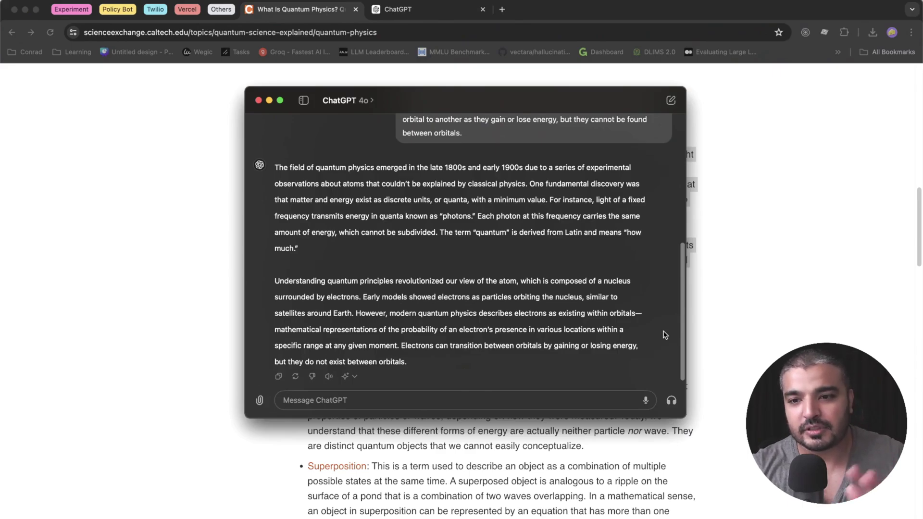
left_click(25, 9)
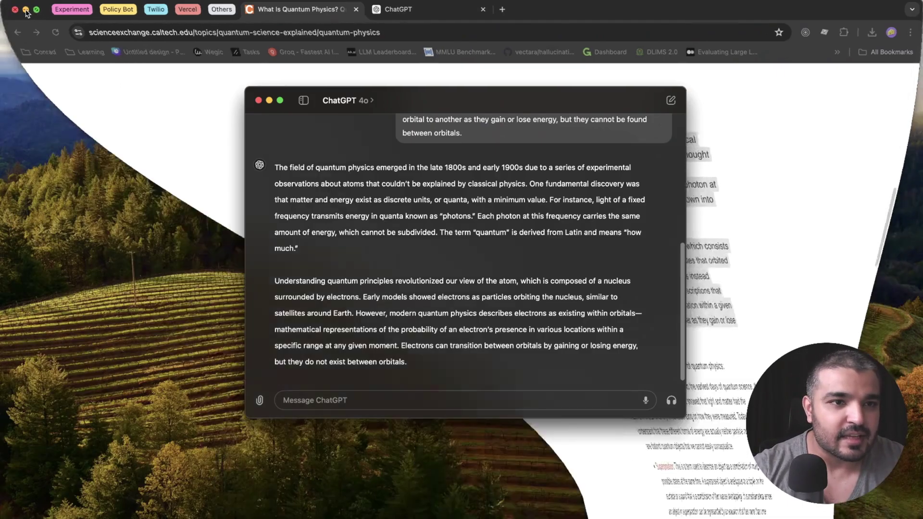
left_click(269, 100)
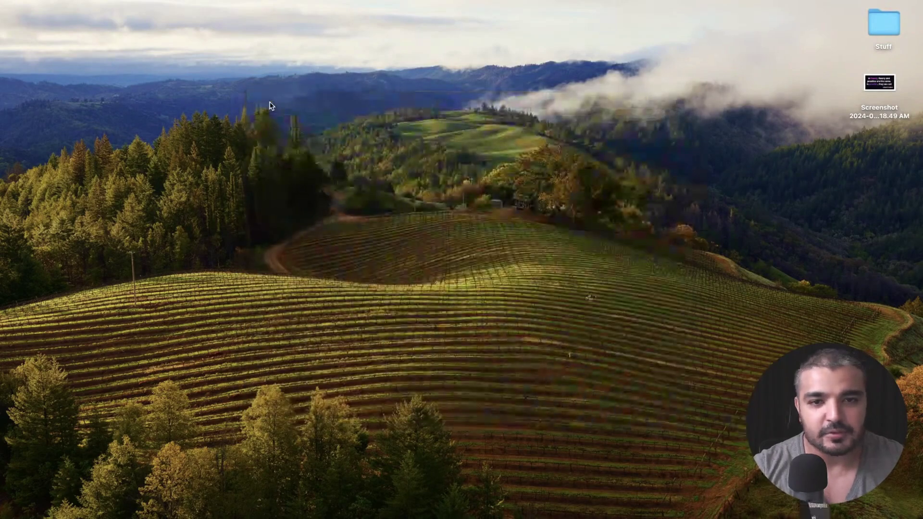